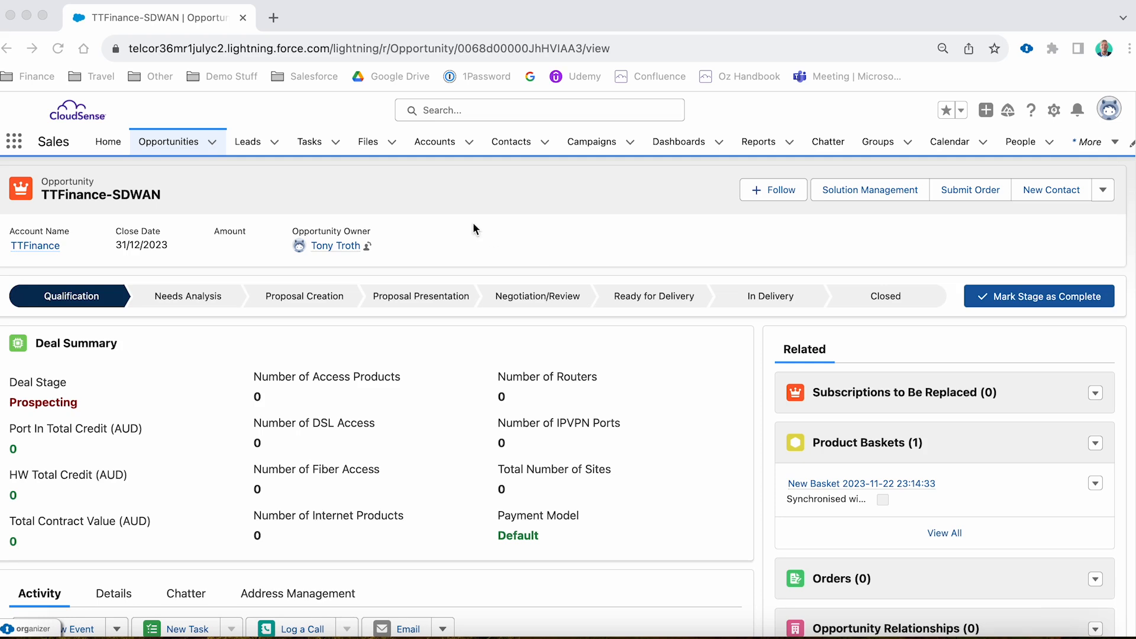
# Open solution management for the TTFinance-SDWAN opportunity and add a new solution from the SDWAN template.
pyautogui.click(840, 188)
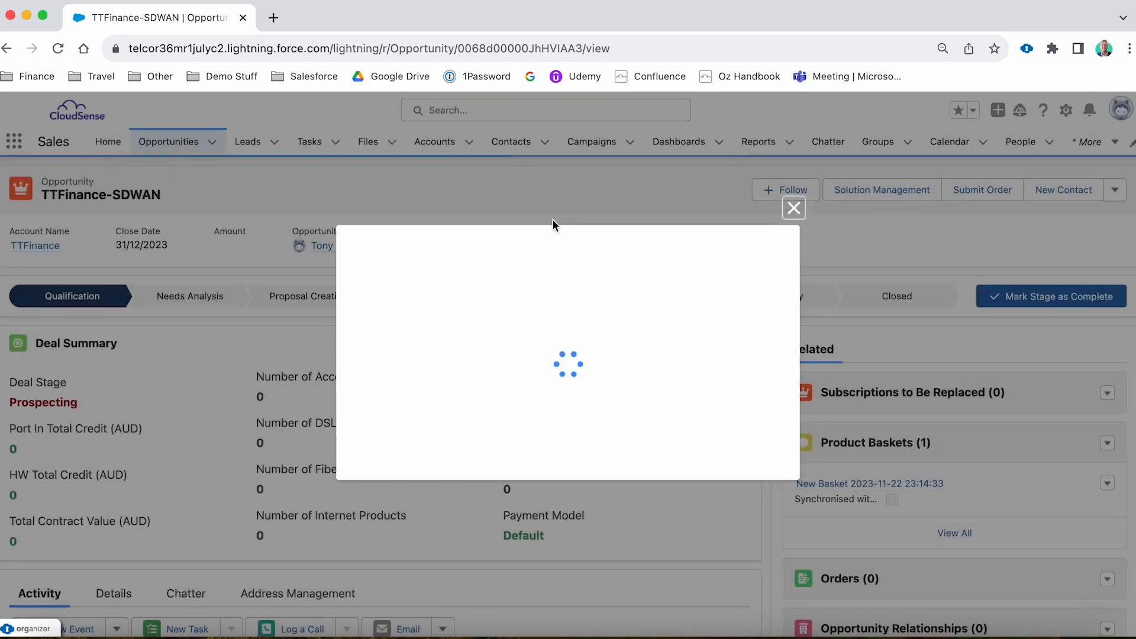
pyautogui.click(450, 420)
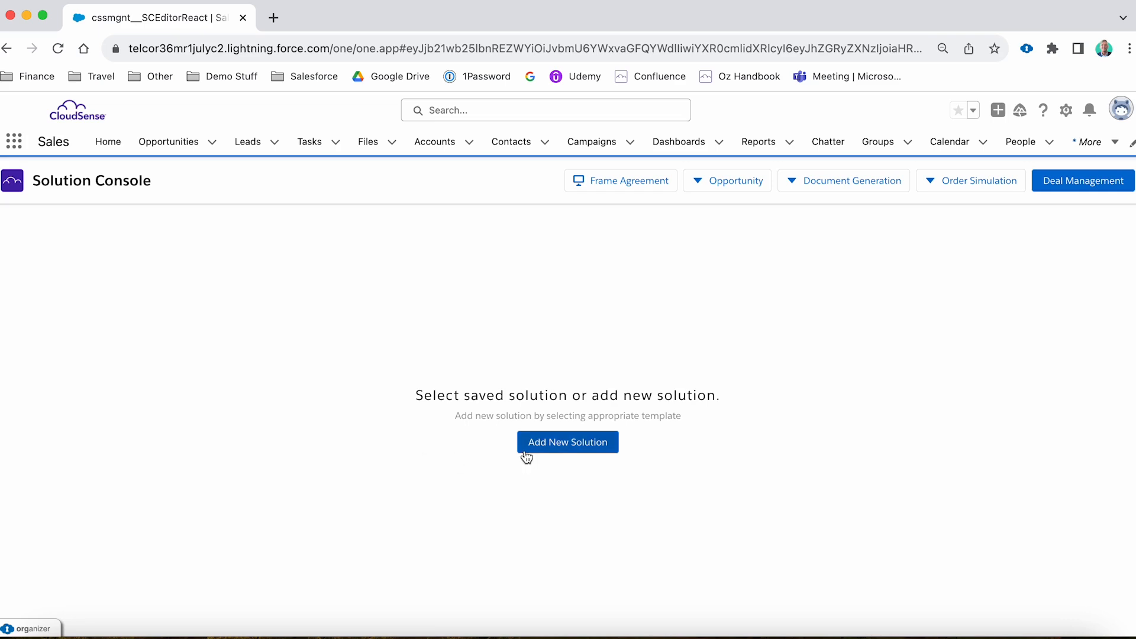
pyautogui.click(567, 449)
pyautogui.click(556, 385)
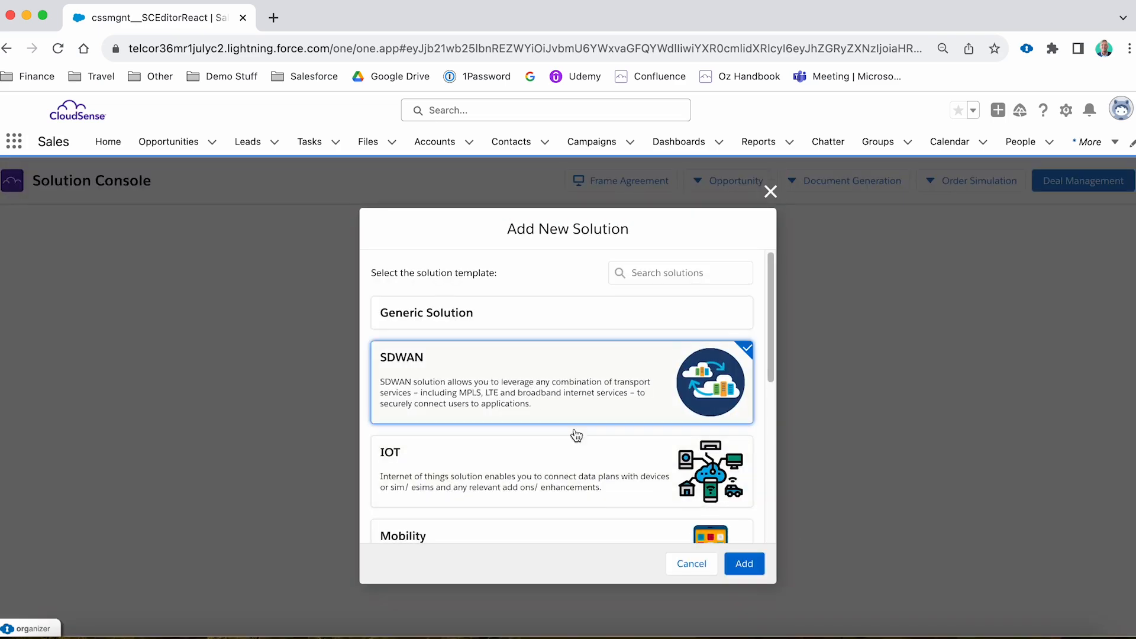
pyautogui.click(744, 566)
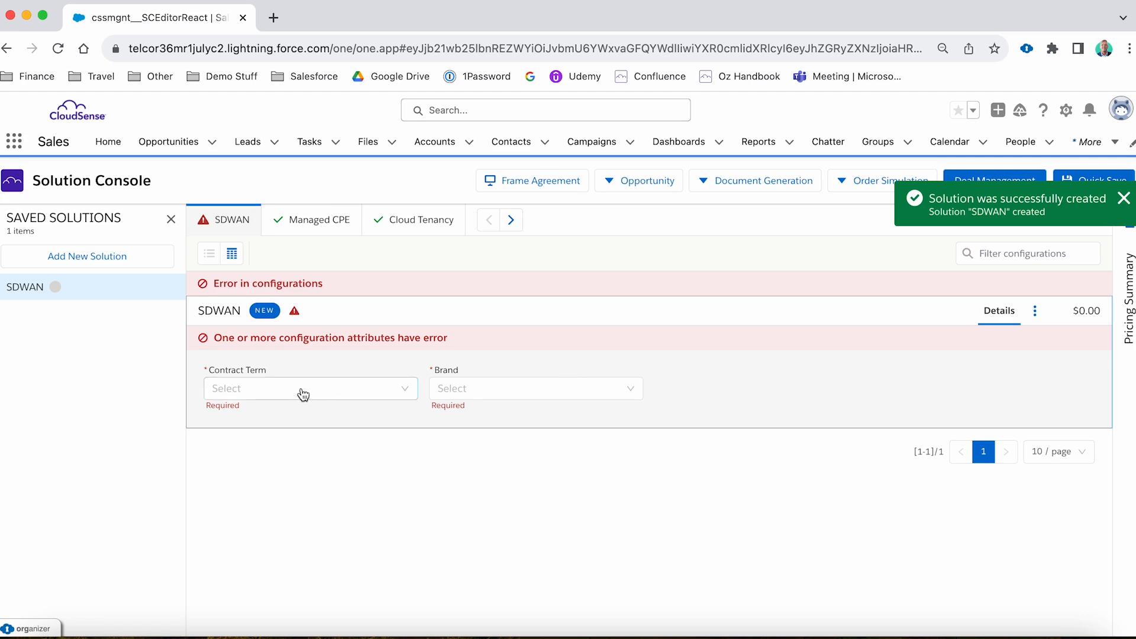
# Set the SDWAN solution's contract term to 12 Months and its brand to Velocloud.
pyautogui.click(303, 394)
pyautogui.click(311, 420)
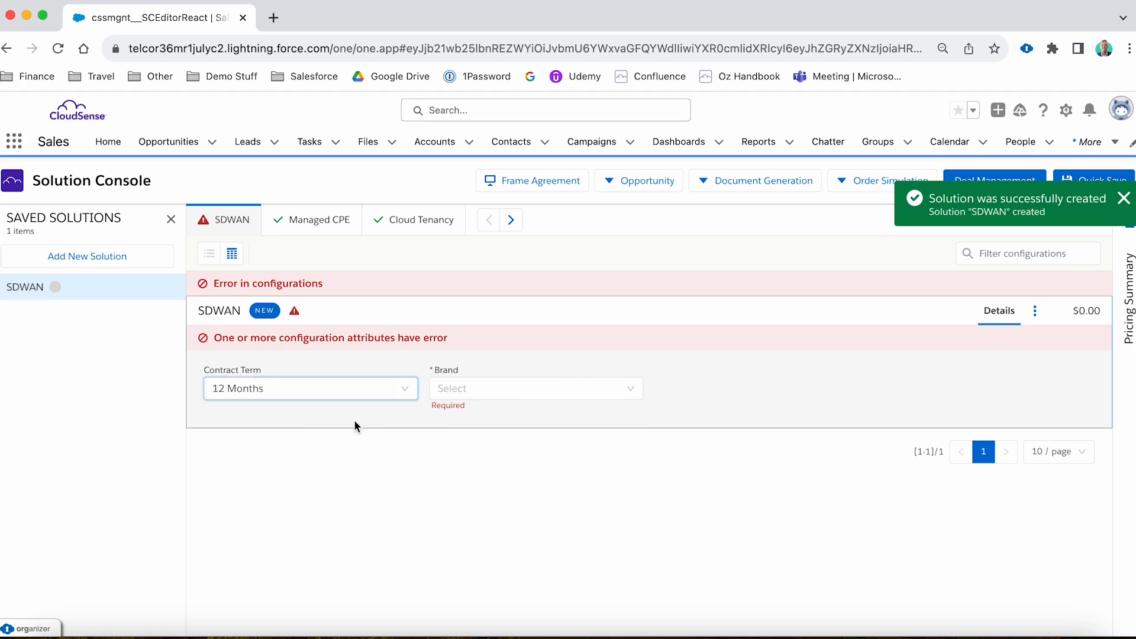
pyautogui.click(533, 388)
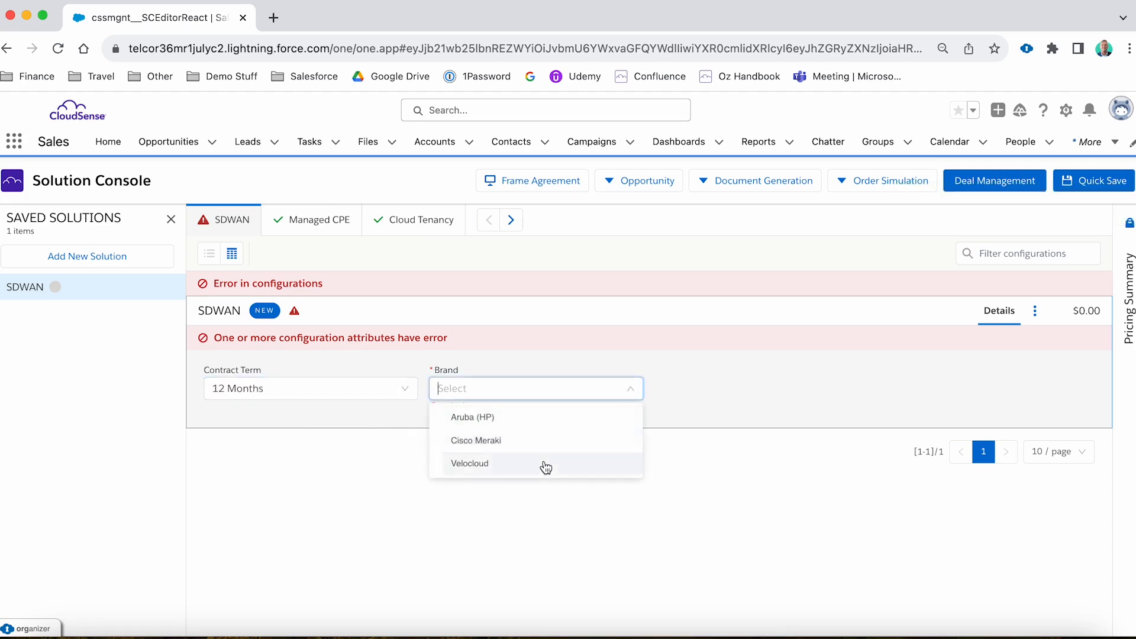
pyautogui.click(545, 467)
# Hide the saved solutions list, show the pricing summary and examine the SDWAN pricing breakdown.
pyautogui.click(171, 219)
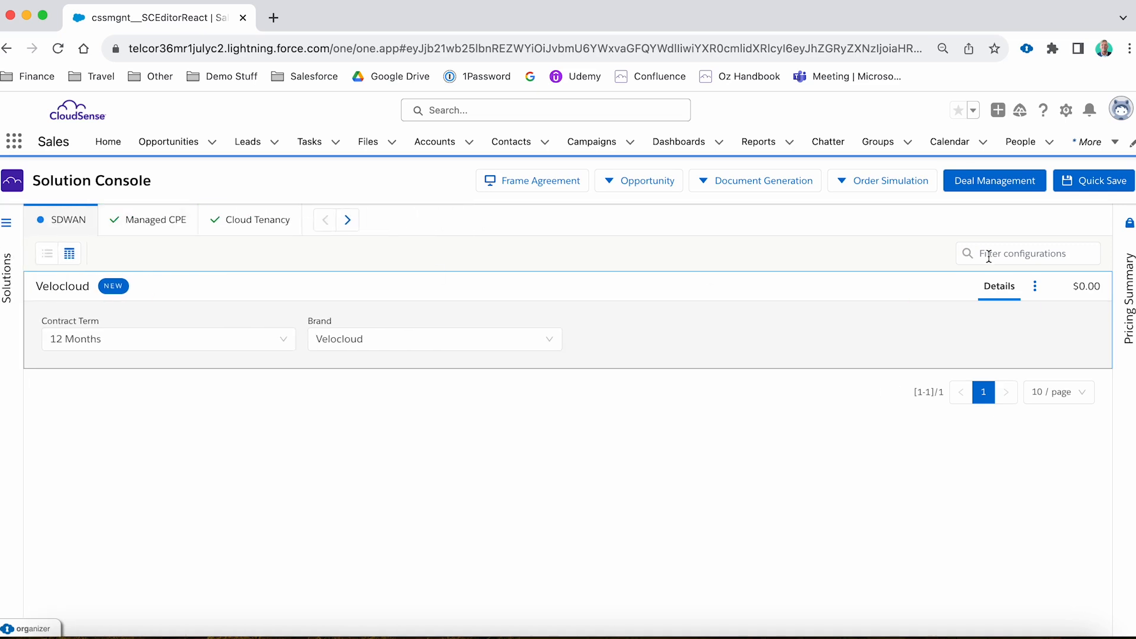
pyautogui.click(1124, 289)
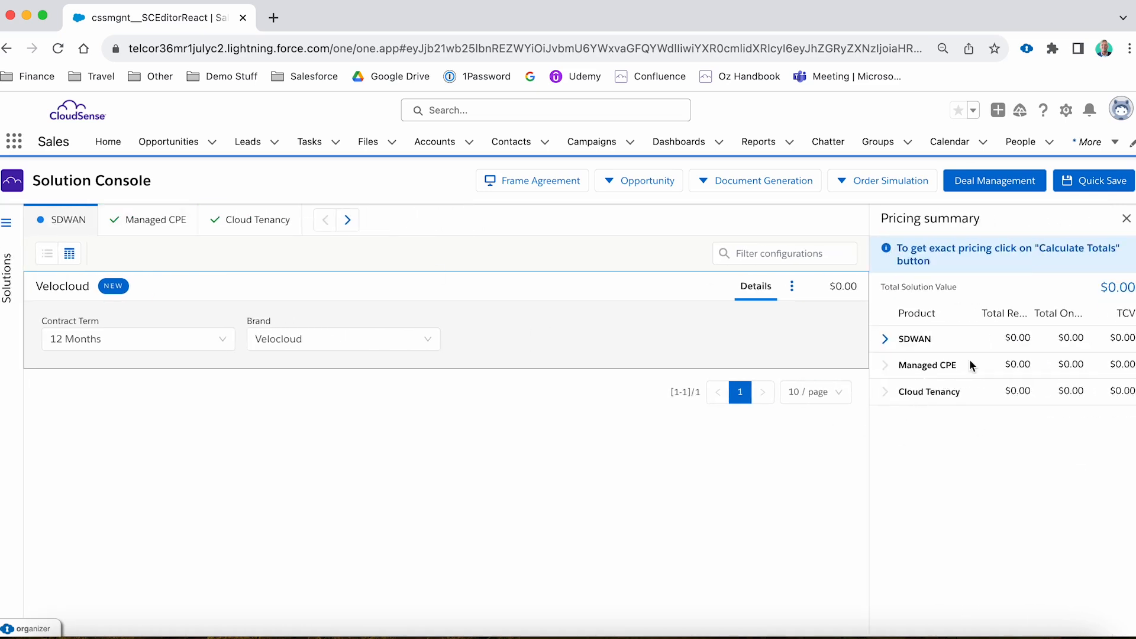
pyautogui.click(884, 340)
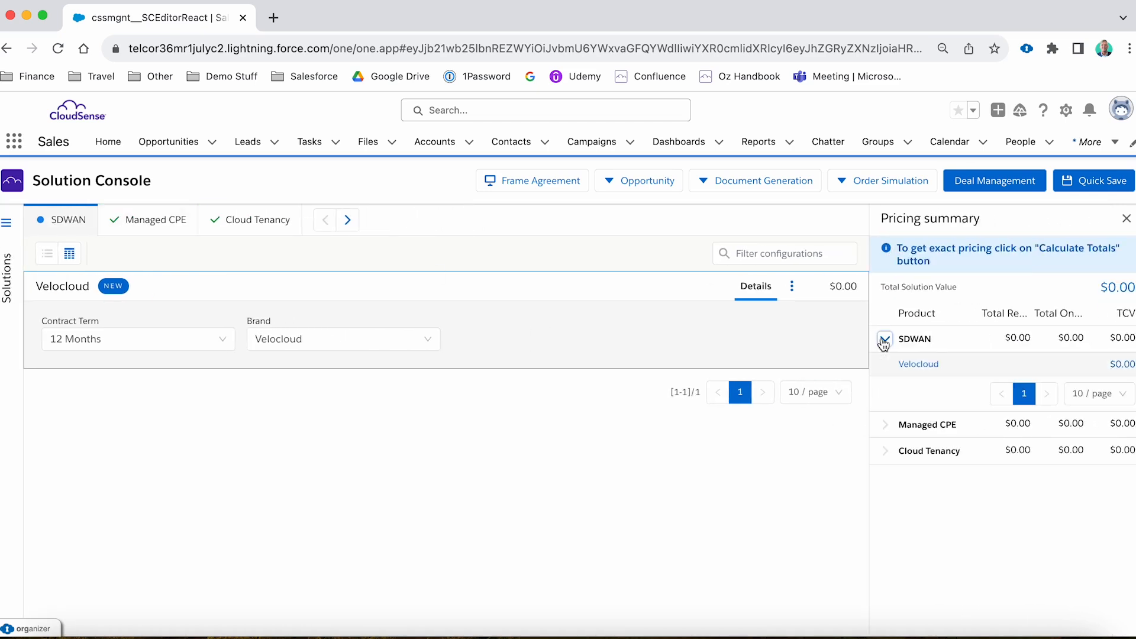
pyautogui.click(884, 341)
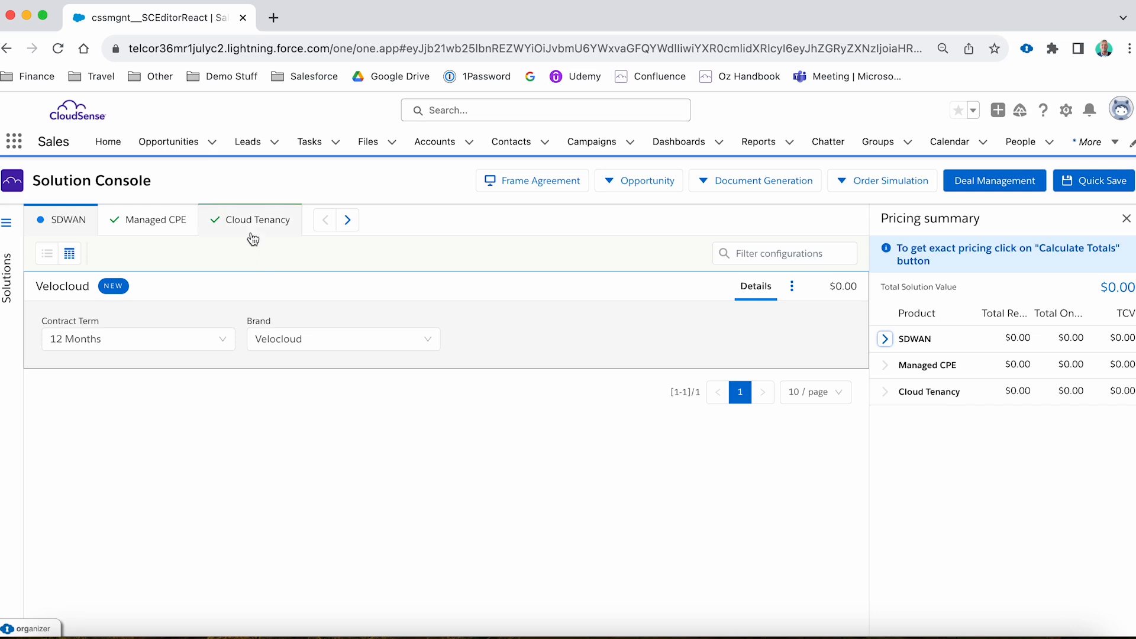
# Add a Cloud Tenancy of type Mobile 1GB to the solution and expand its pricing breakdown.
pyautogui.click(257, 230)
pyautogui.click(236, 254)
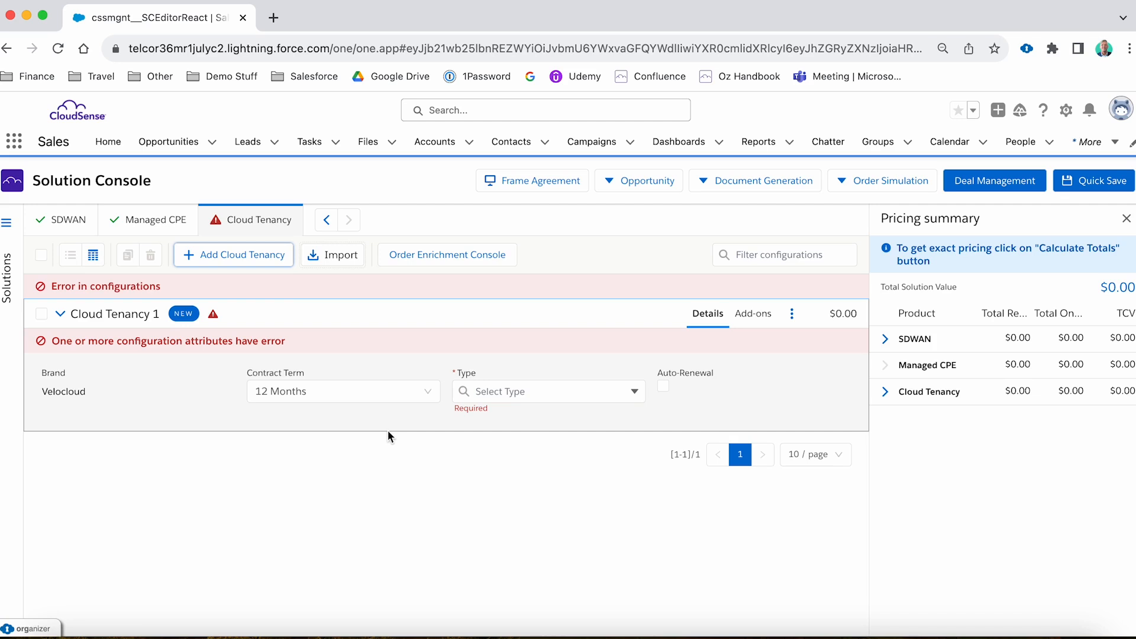
pyautogui.click(571, 391)
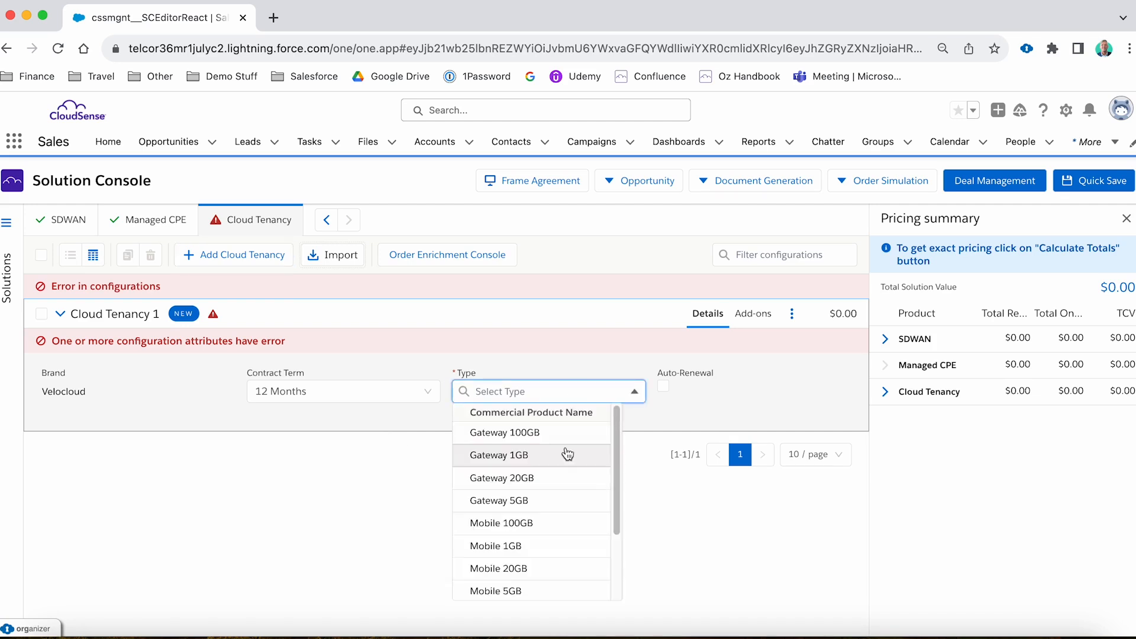
pyautogui.click(566, 545)
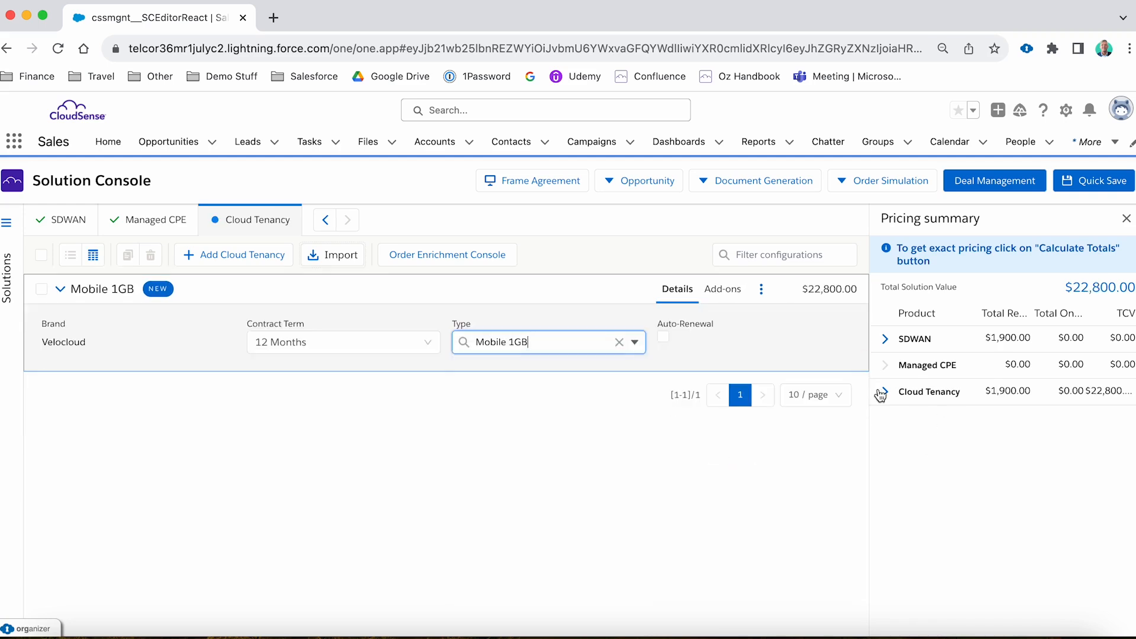
pyautogui.click(884, 391)
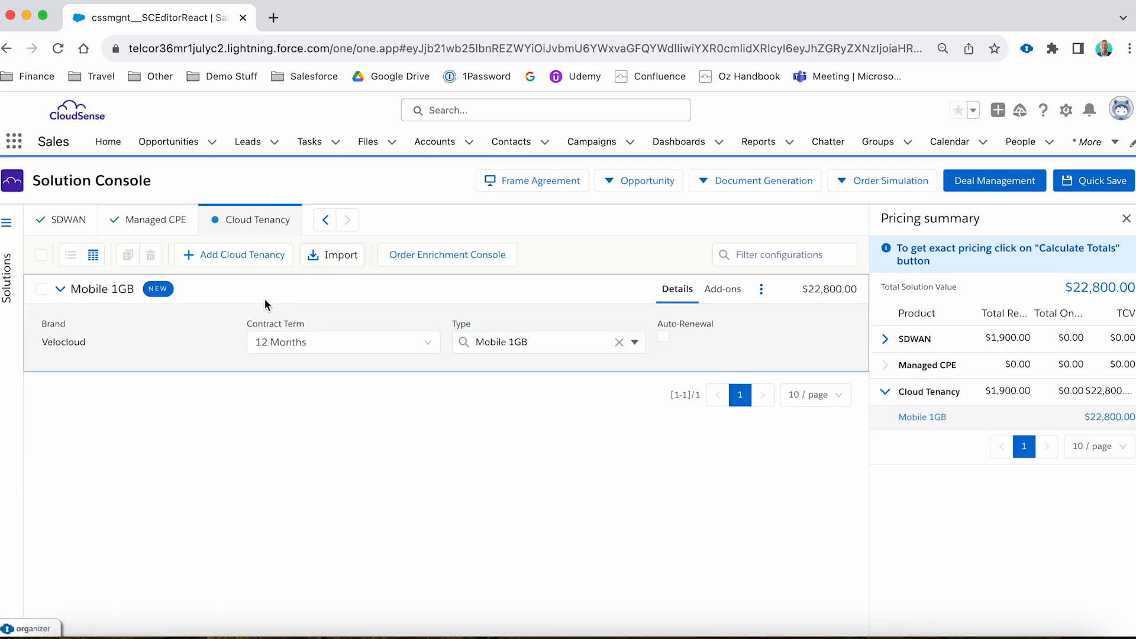
# Add a Managed CPE with hardware model Edge 510 and expand its pricing breakdown.
pyautogui.click(159, 221)
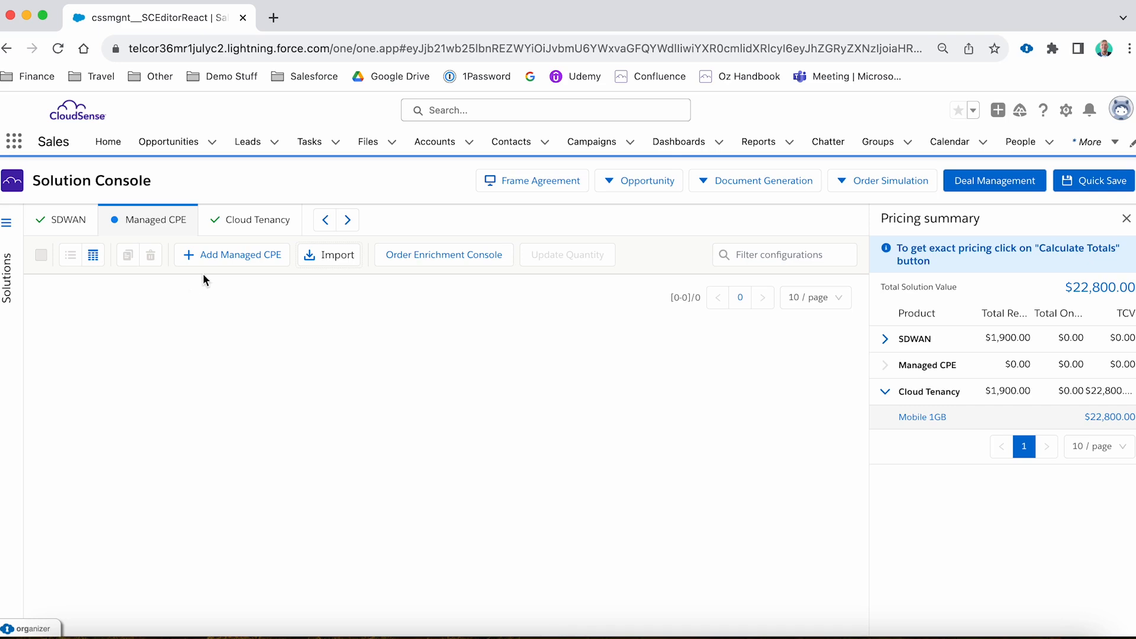
pyautogui.click(236, 255)
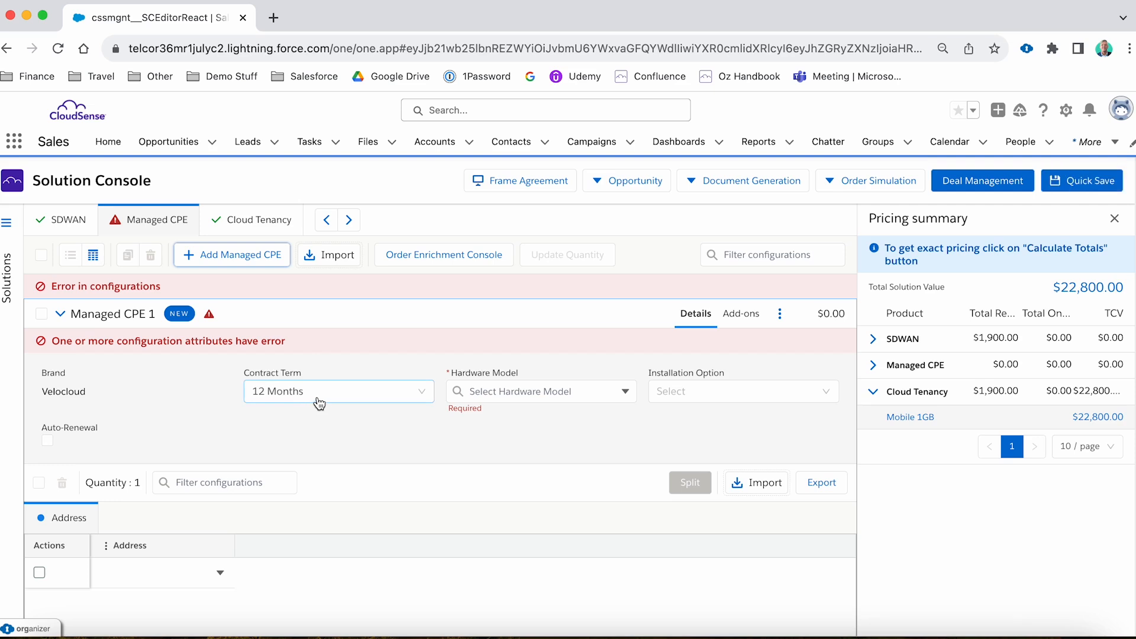
pyautogui.click(535, 392)
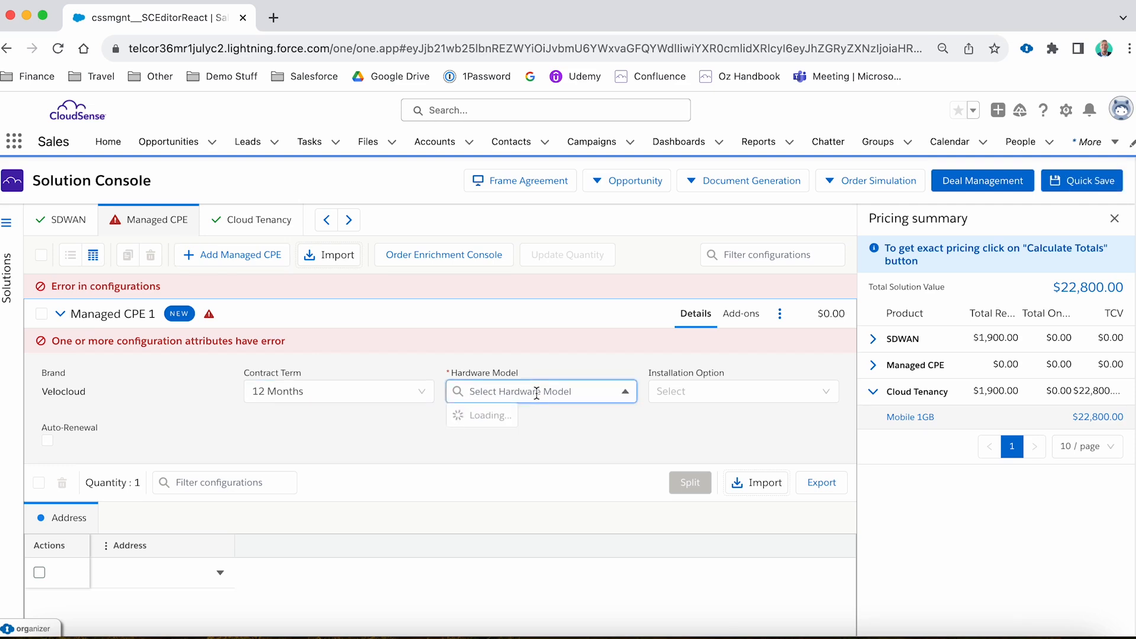
pyautogui.click(524, 432)
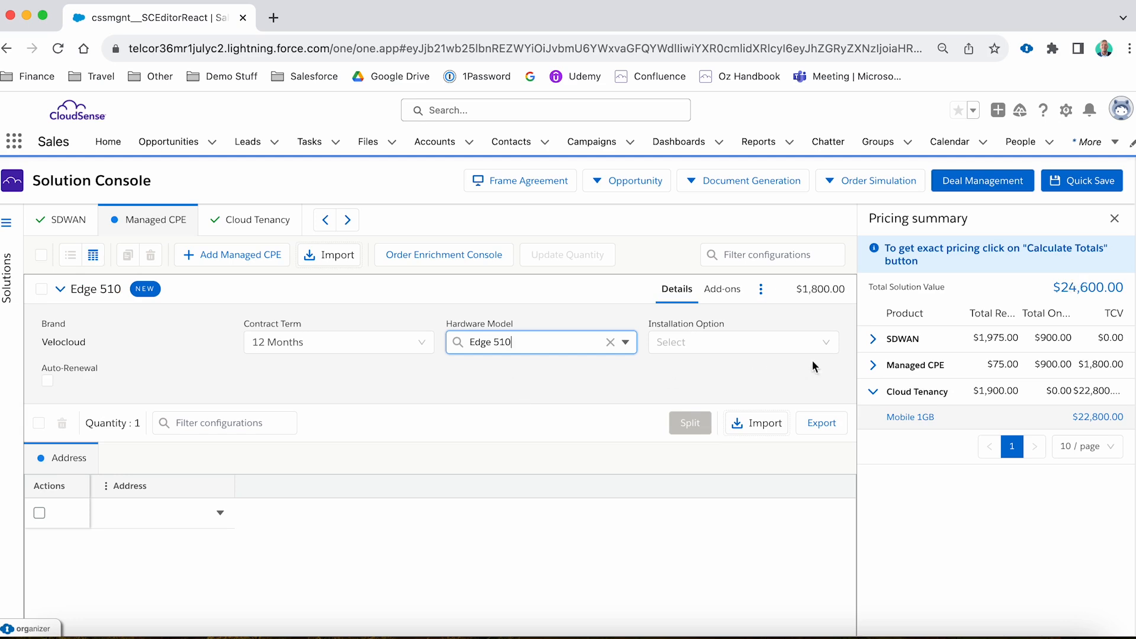
pyautogui.click(869, 365)
pyautogui.moveTo(891, 391)
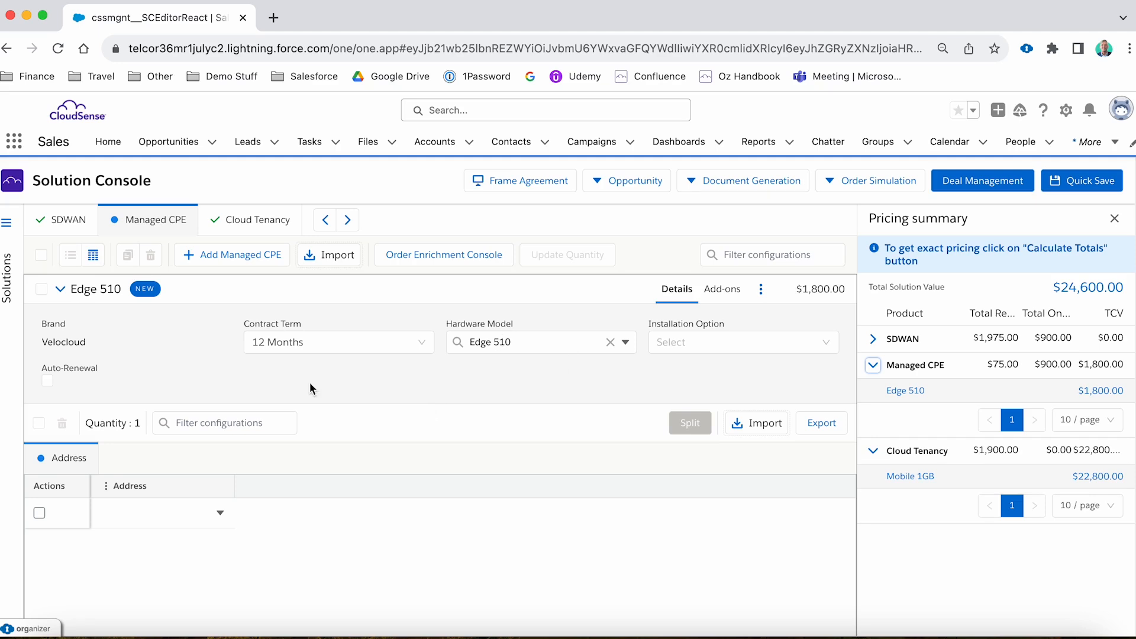
# In the Order Enrichment Console, add a third party quote request for Edge 510 with organization Netmarks and country Australia.
pyautogui.click(430, 259)
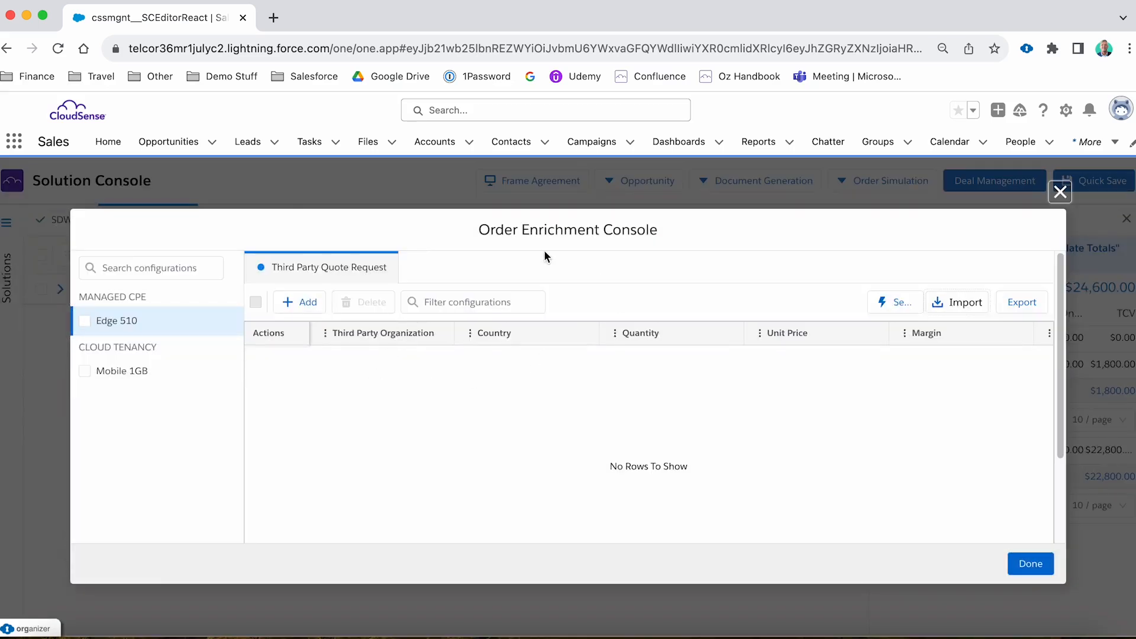
pyautogui.click(297, 303)
pyautogui.click(379, 362)
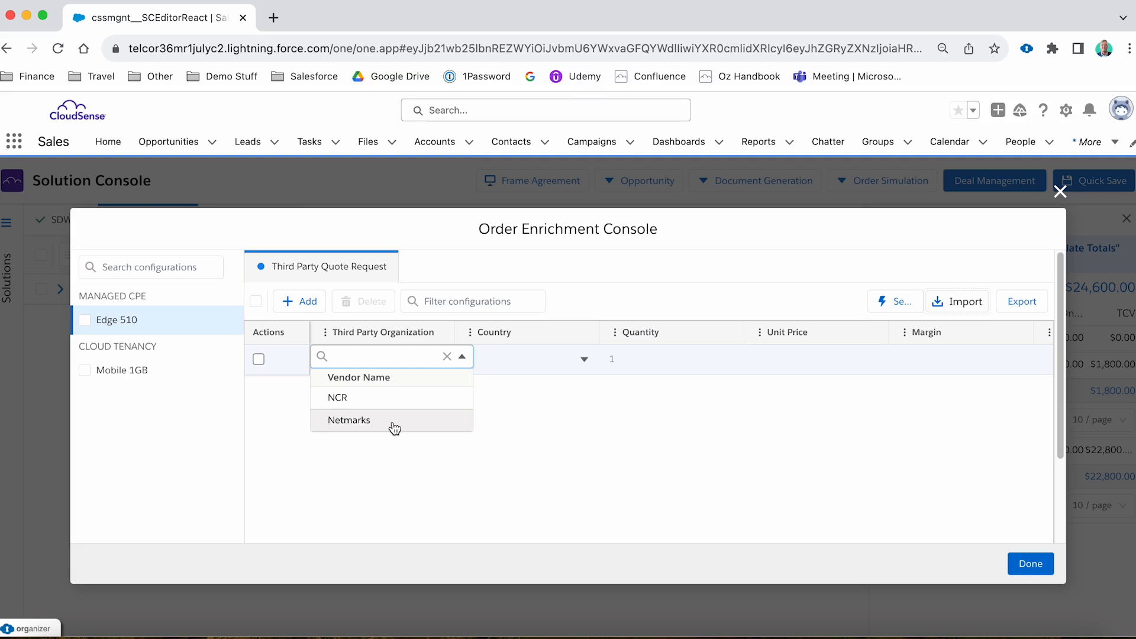
pyautogui.click(394, 425)
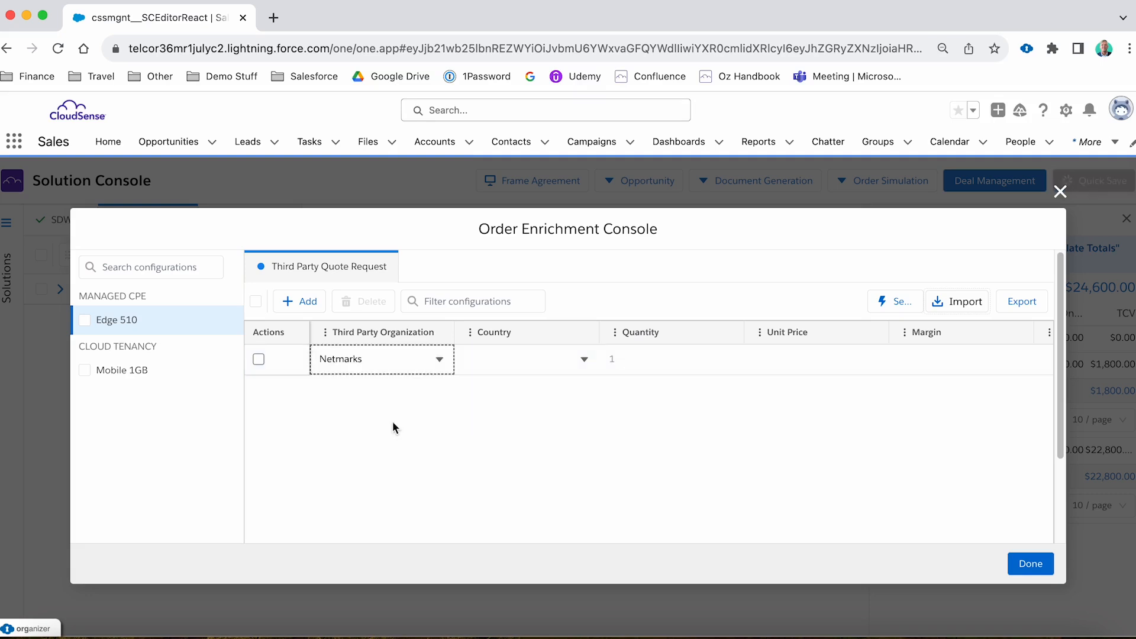
pyautogui.click(559, 361)
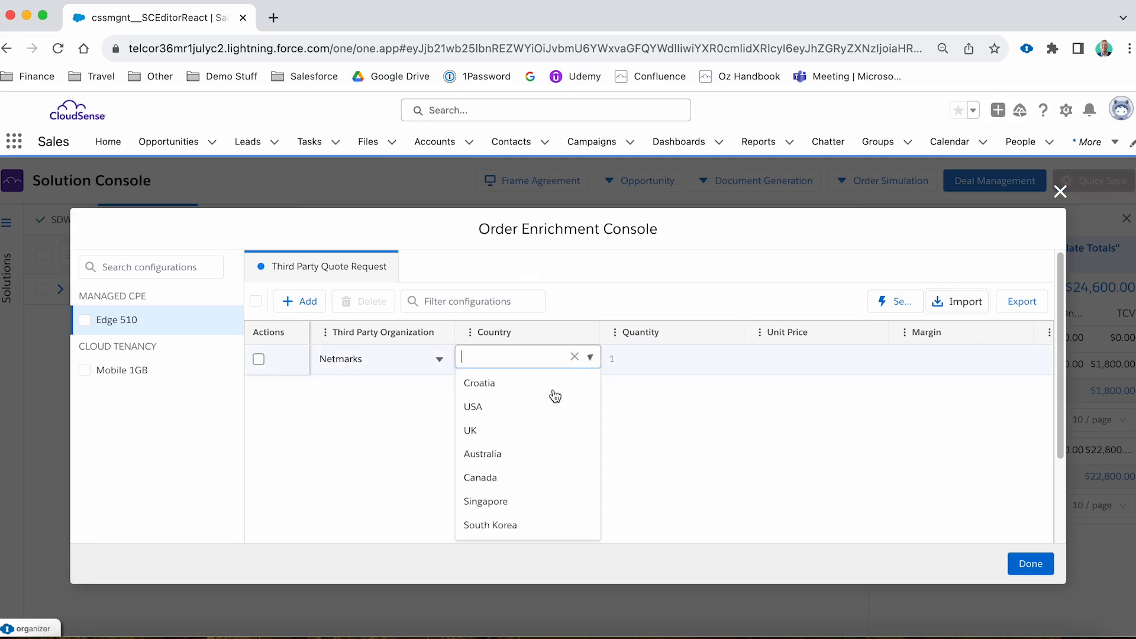
pyautogui.click(542, 451)
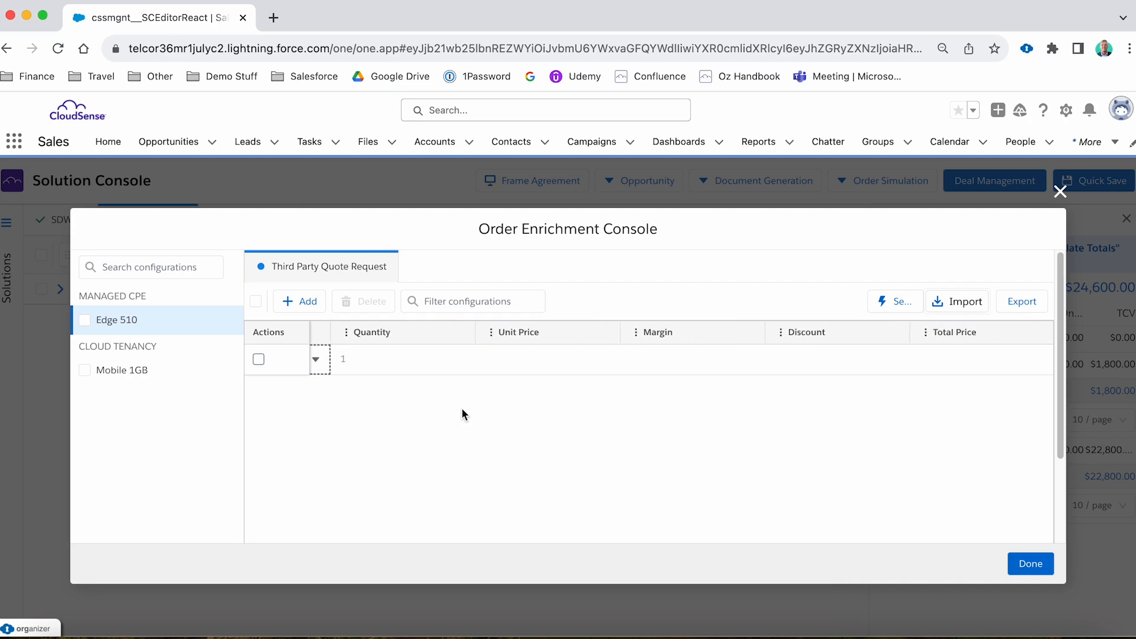
# Open the quote request's bill of materials and add an item named Adhoc Adapter with BOM code AA001.
pyautogui.hscroll(5, 462, 409)
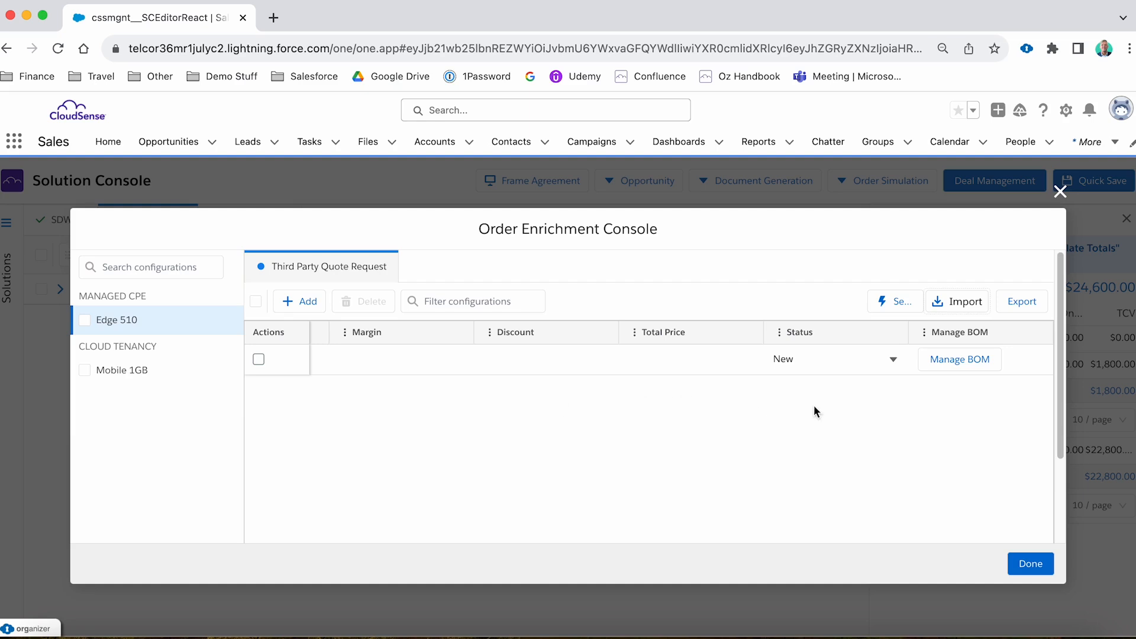
pyautogui.click(964, 362)
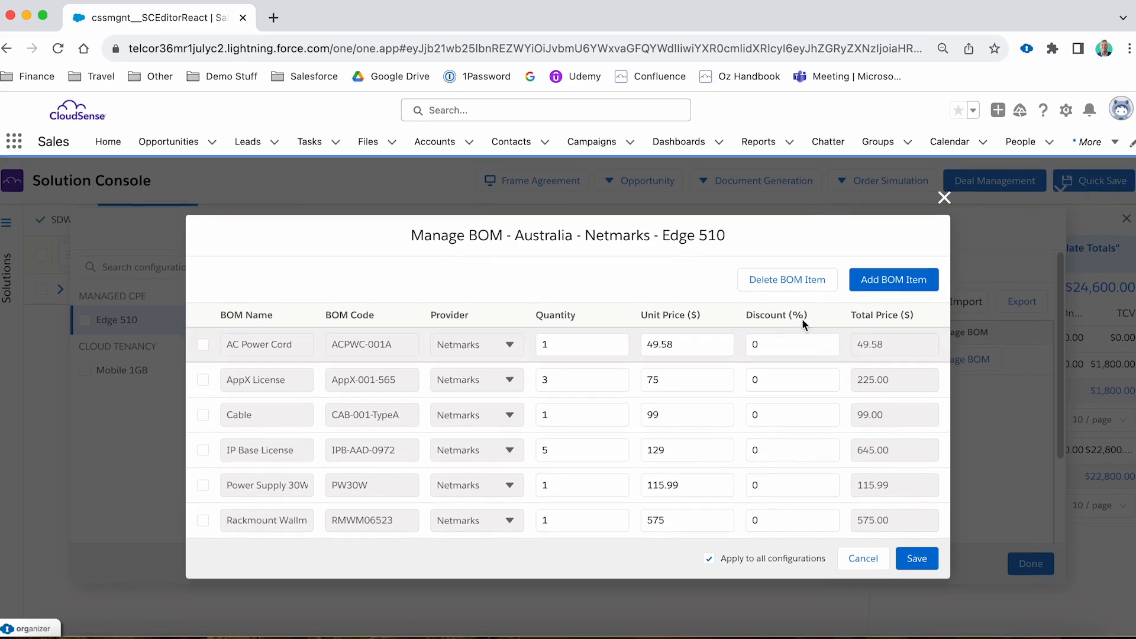
pyautogui.click(894, 280)
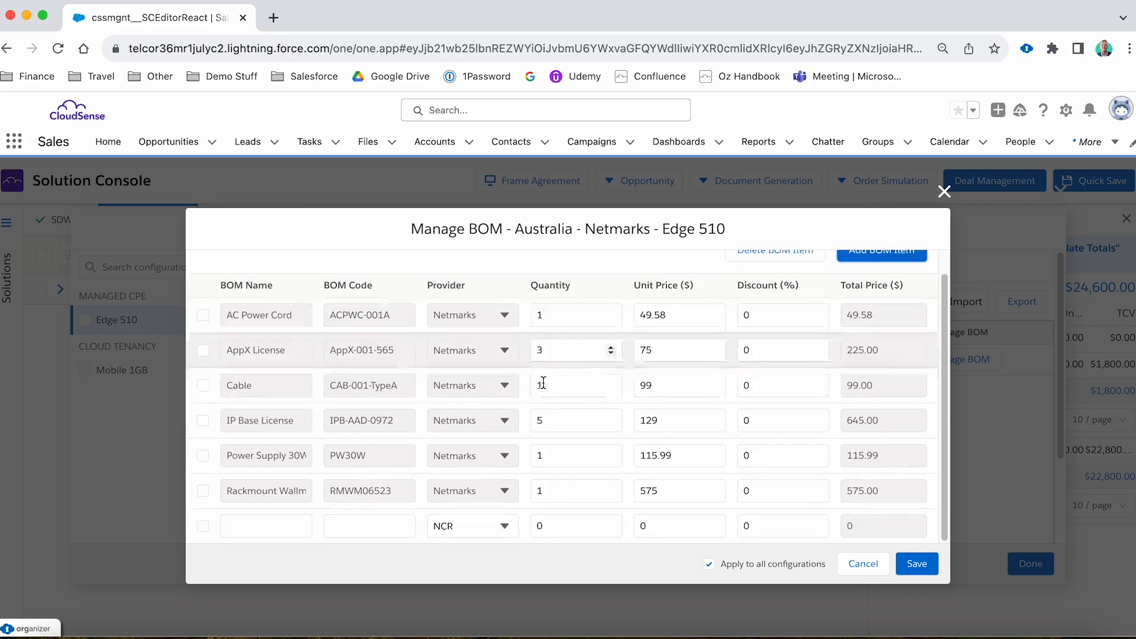
pyautogui.click(288, 519)
pyautogui.write('Adhoc Adapter')
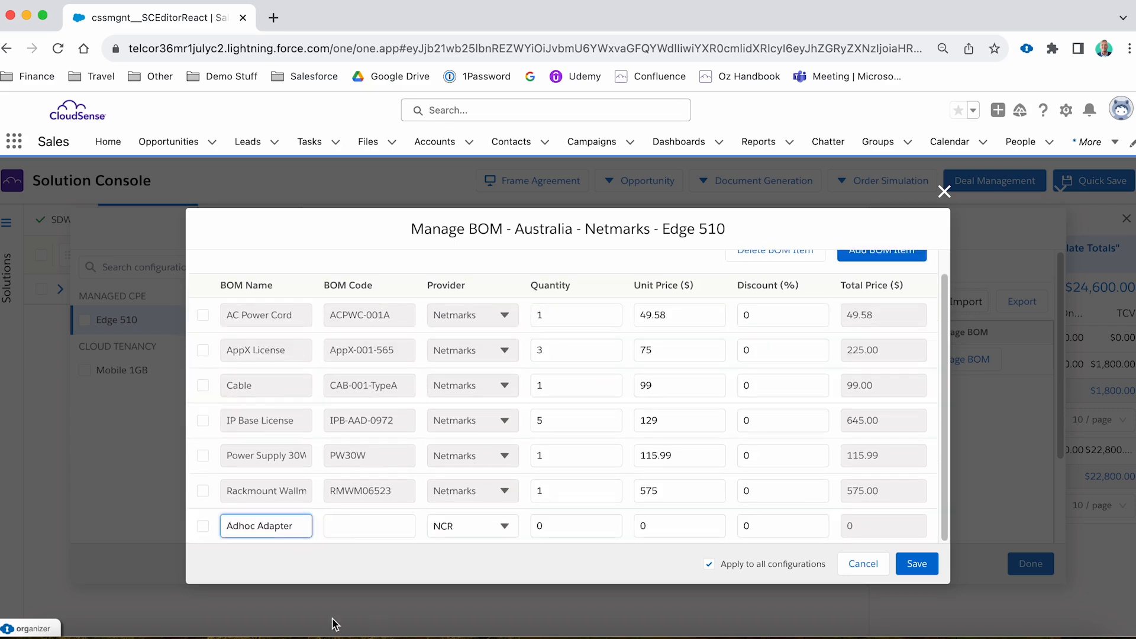
pyautogui.click(363, 525)
pyautogui.write('AA001')
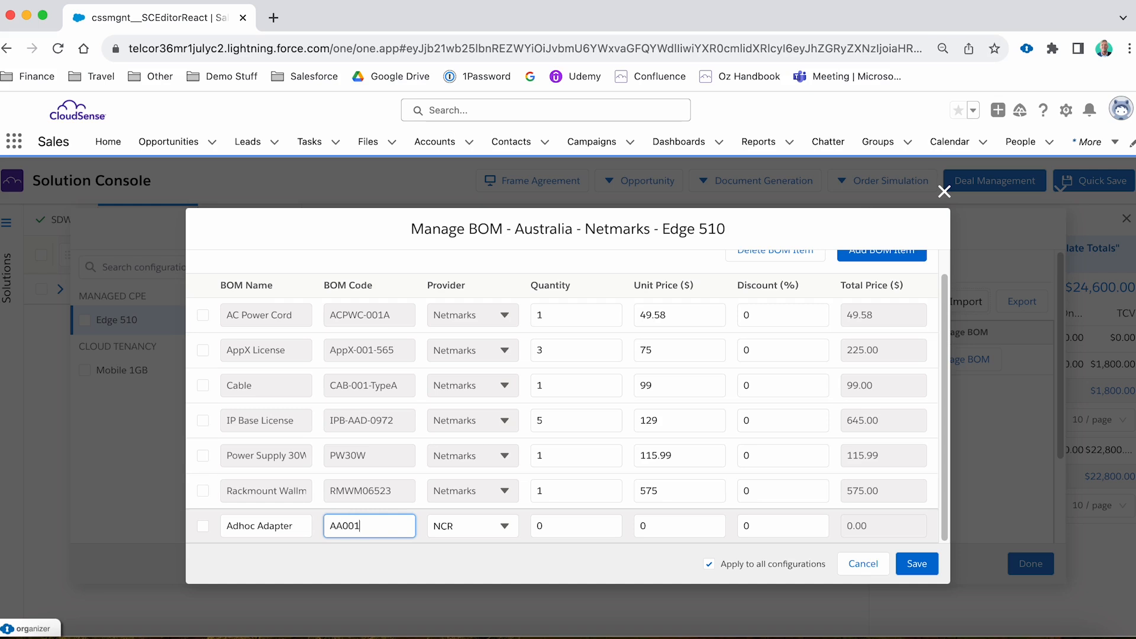
# Set the Adhoc Adapter's provider to Netmarks, its quantity to 1 and its unit price to $100.
pyautogui.click(489, 531)
pyautogui.click(459, 540)
pyautogui.click(557, 523)
pyautogui.click(611, 522)
pyautogui.doubleClick(644, 526)
pyautogui.write('100')
pyautogui.click(783, 526)
pyautogui.click(891, 519)
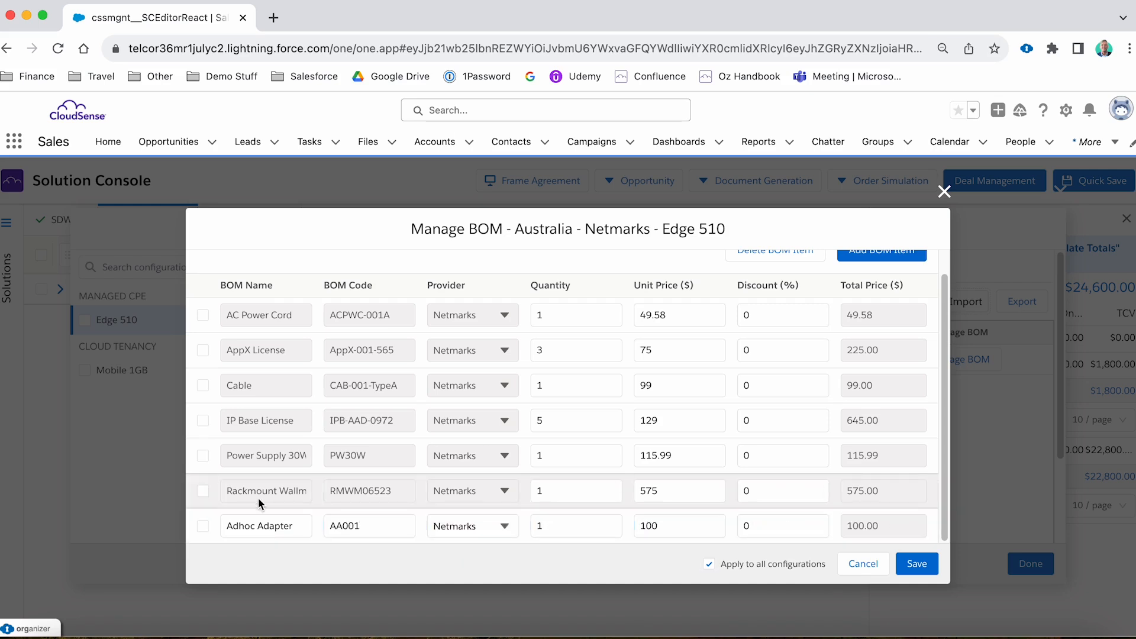
# Delete the rackmount item RMWM06523 from the bill of materials, save it and review the quote request's pricing.
pyautogui.click(203, 491)
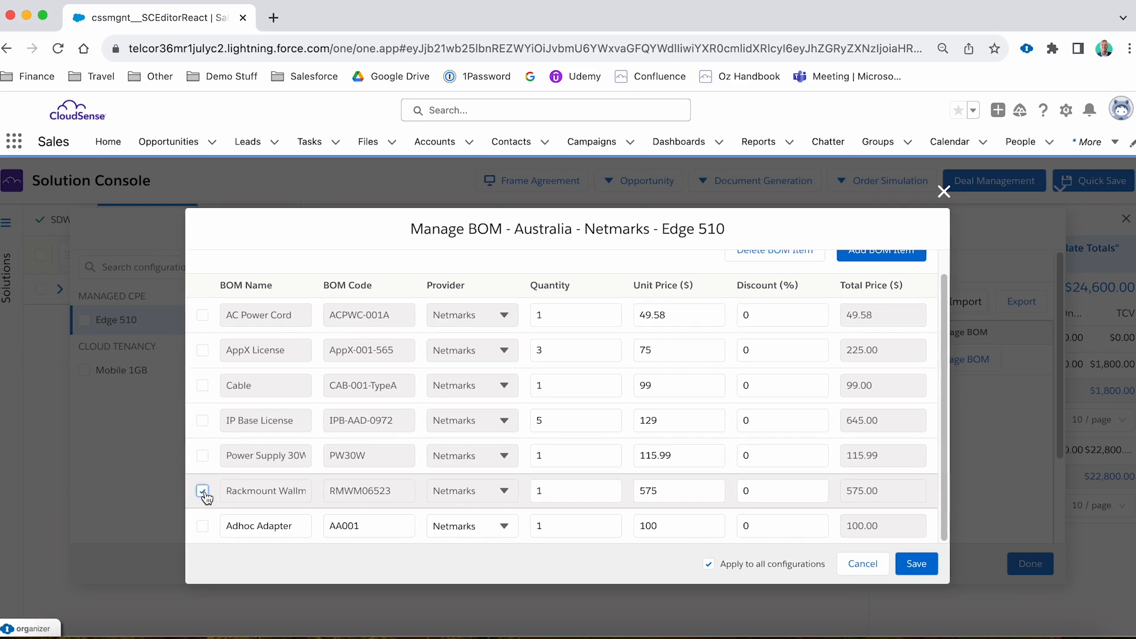
pyautogui.scroll(1, 204, 492)
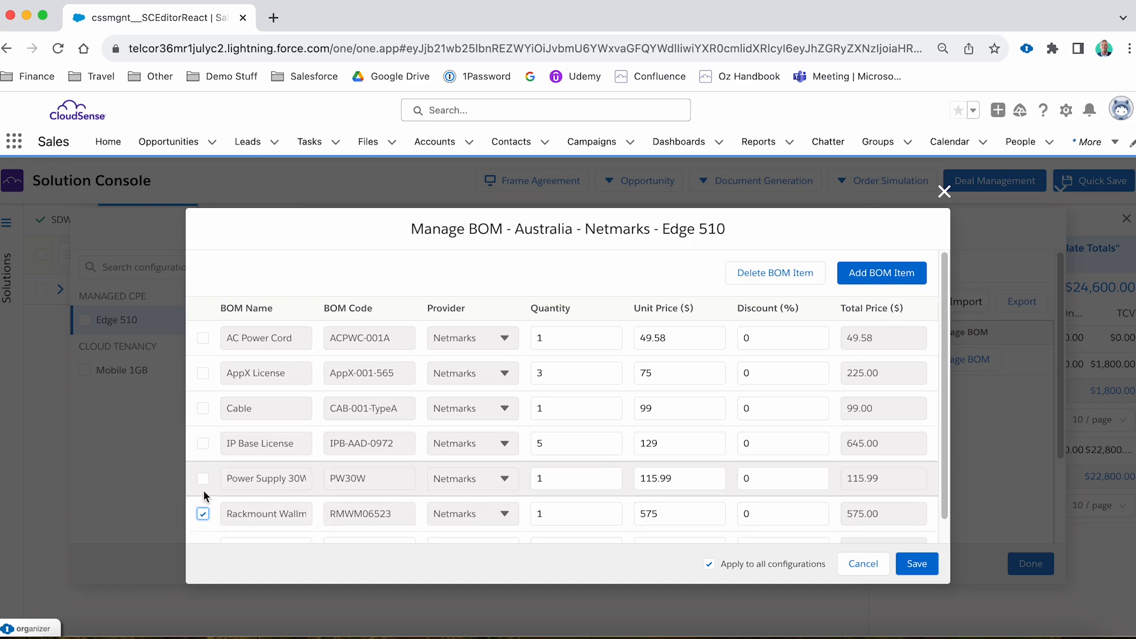
pyautogui.click(788, 274)
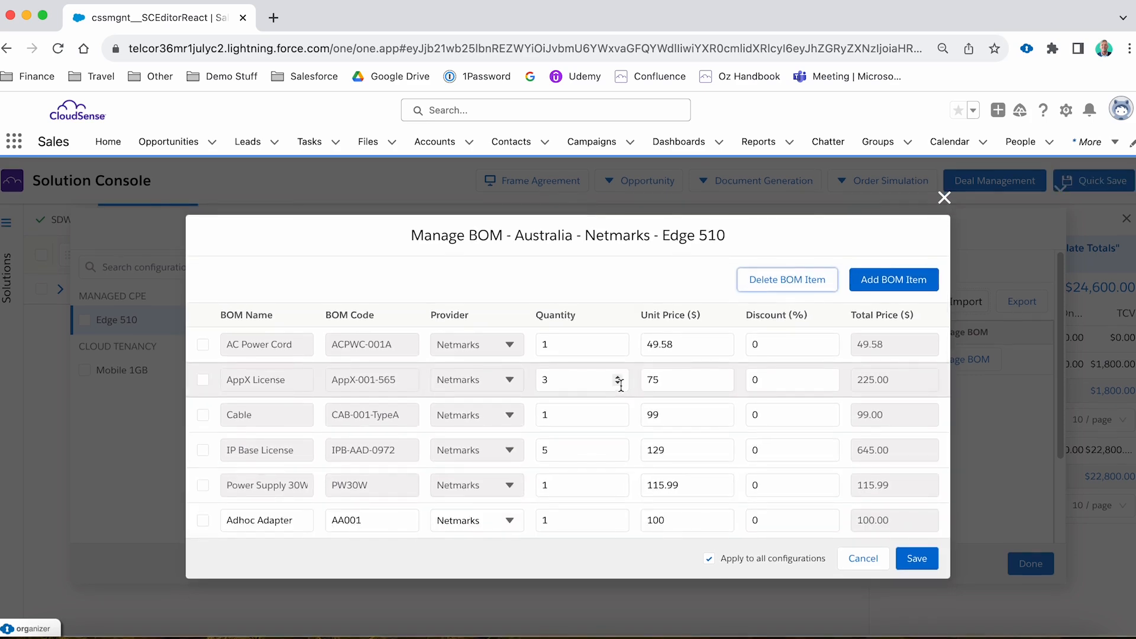
pyautogui.click(917, 558)
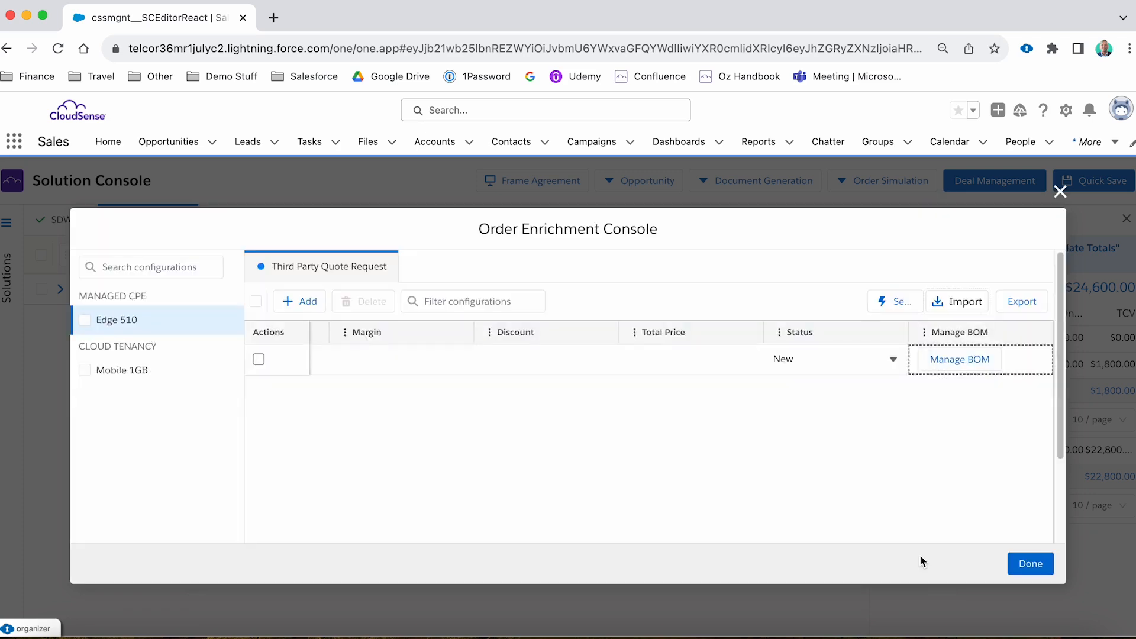
pyautogui.hscroll(-5, 843, 429)
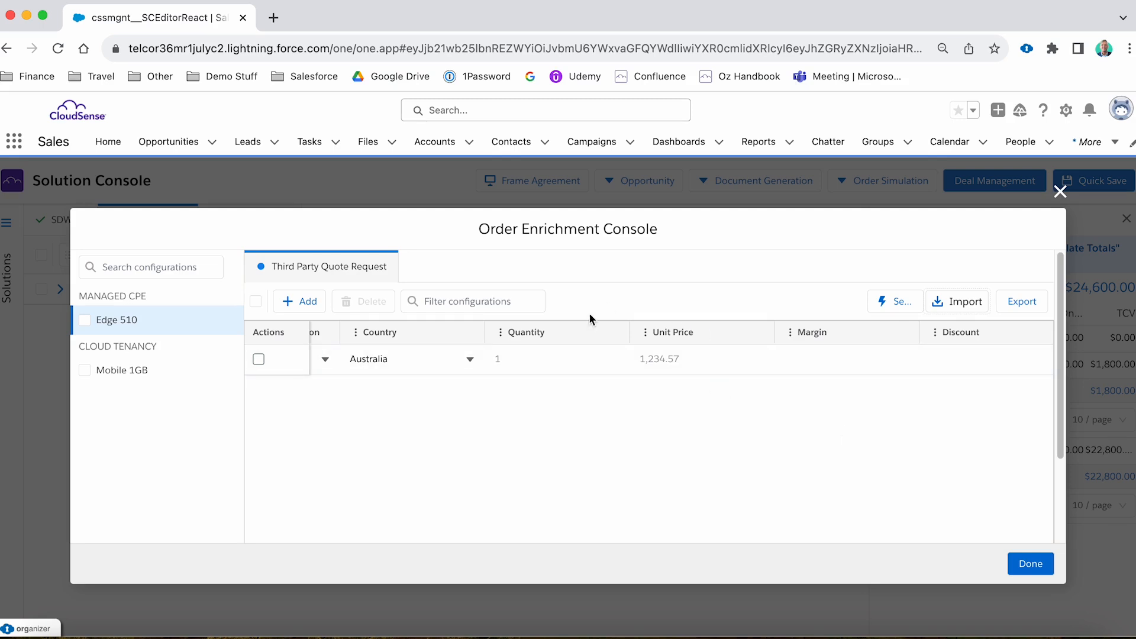
# Set the margin of the Edge 510 third party quote request to 10.
pyautogui.hscroll(5, 566, 395)
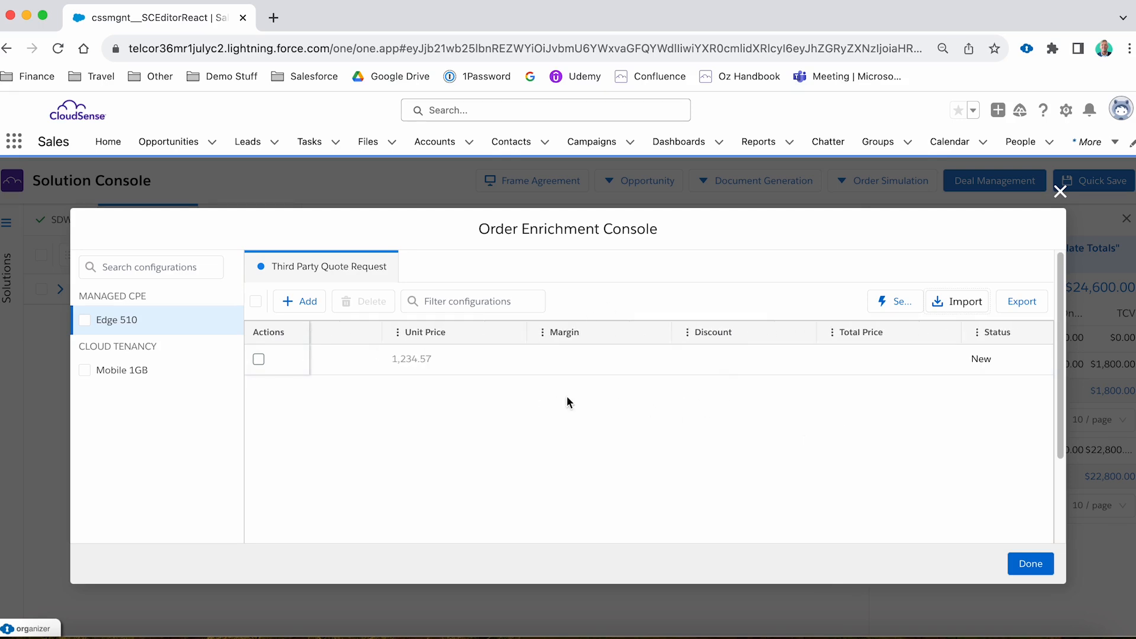
pyautogui.click(591, 367)
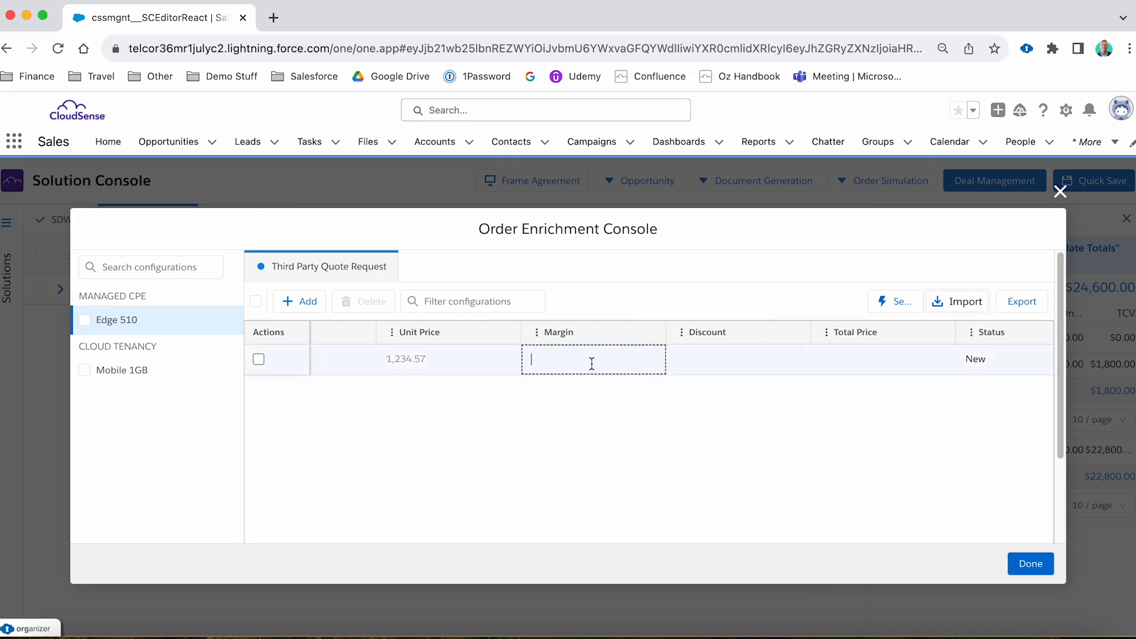
pyautogui.write('10')
pyautogui.press('Tab')
pyautogui.click(530, 437)
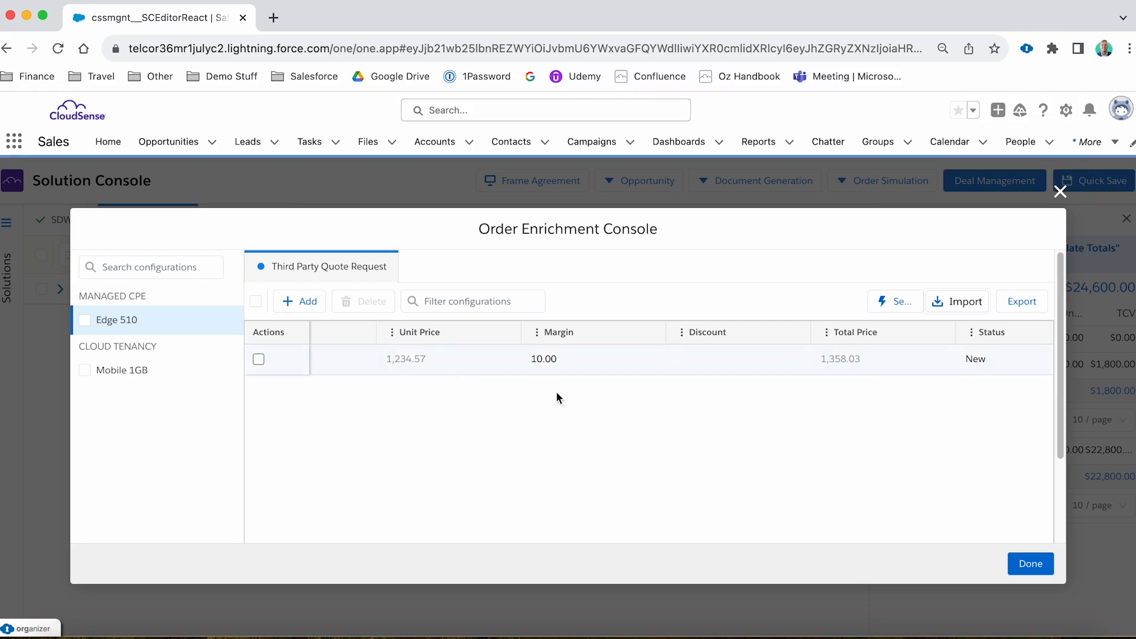
# Set the quote request's status to Accepted and finish order enrichment to check Edge 510's charge breakdown in the pricing summary.
pyautogui.hscroll(3, 740, 396)
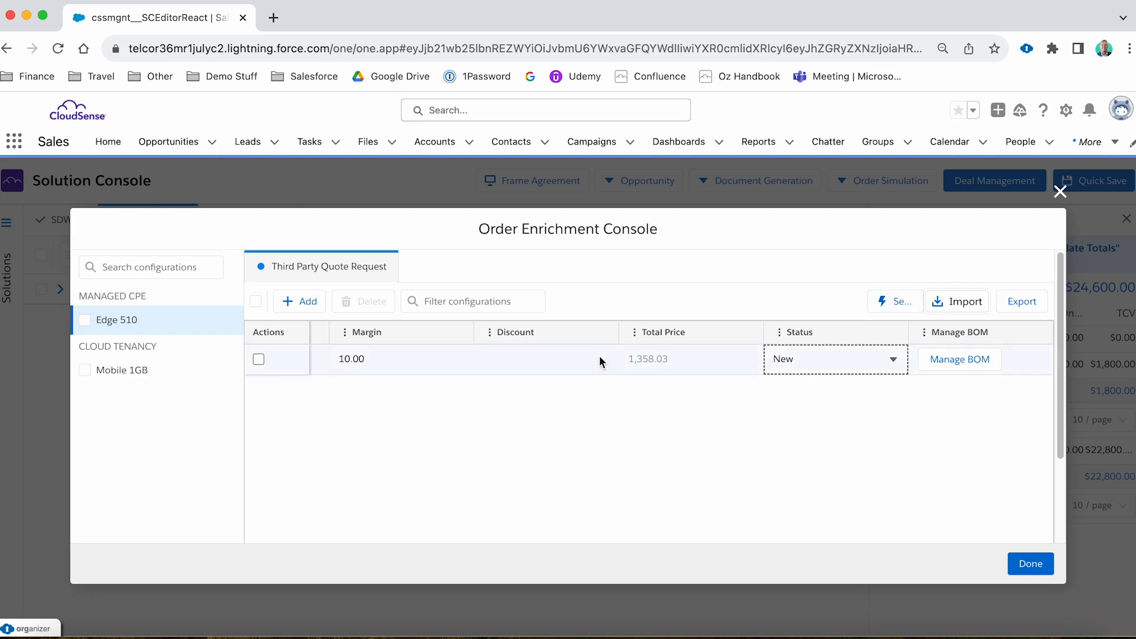
pyautogui.hscroll(-8, 599, 359)
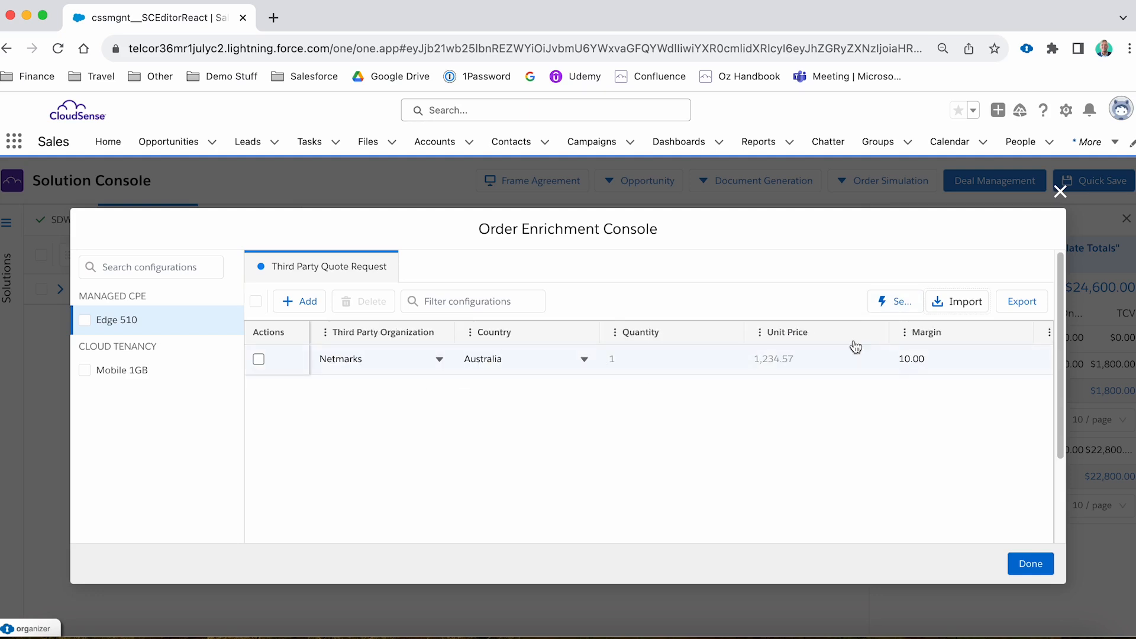
pyautogui.hscroll(8, 705, 354)
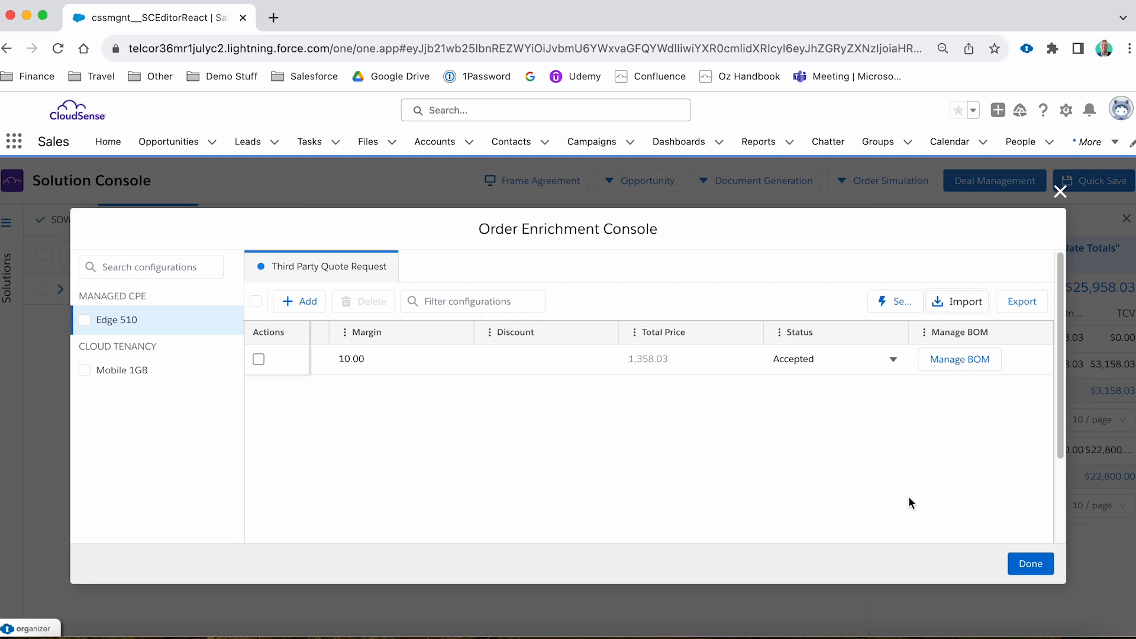
pyautogui.click(1029, 565)
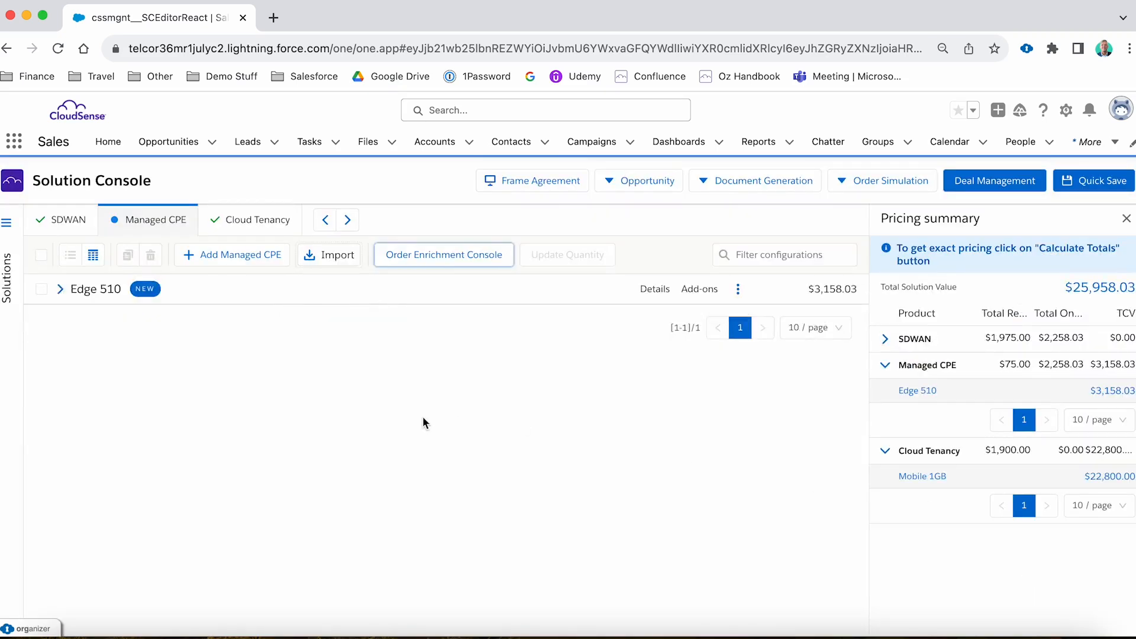
pyautogui.moveTo(911, 394)
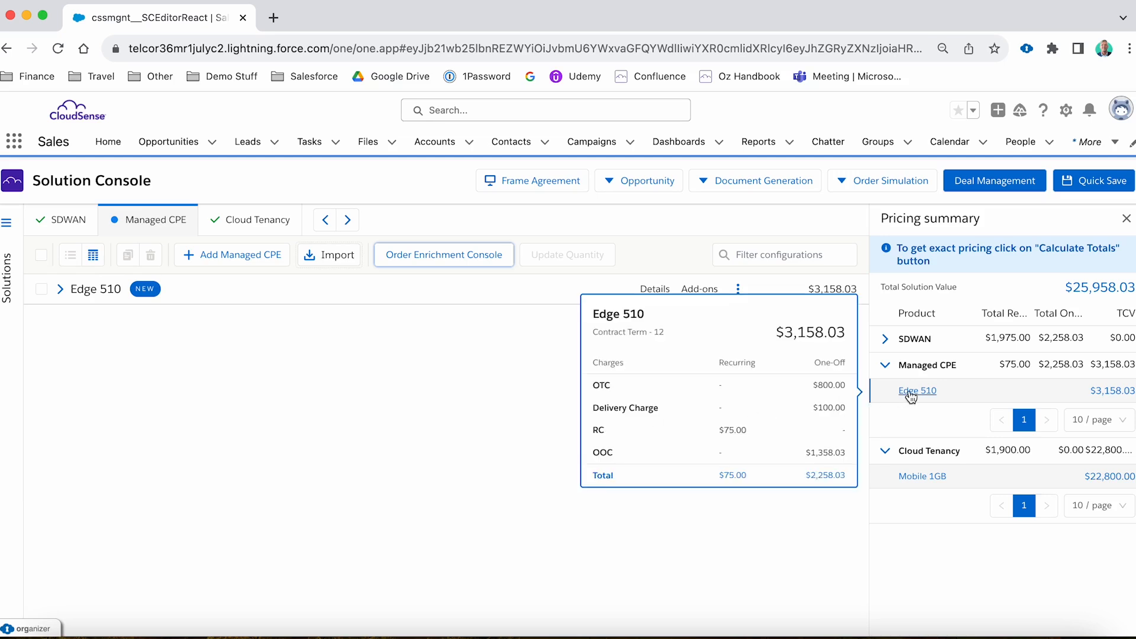